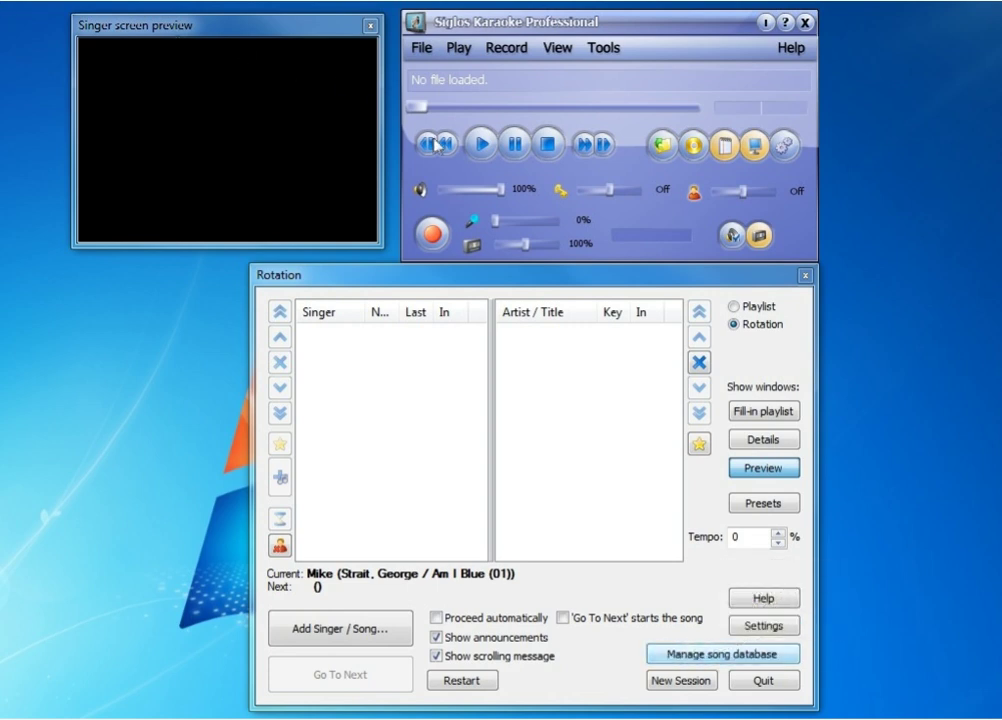
# Step: Start a song import in the song database and set the search folder to Karaoke inside the Public Music library
pyautogui.click(711, 656)
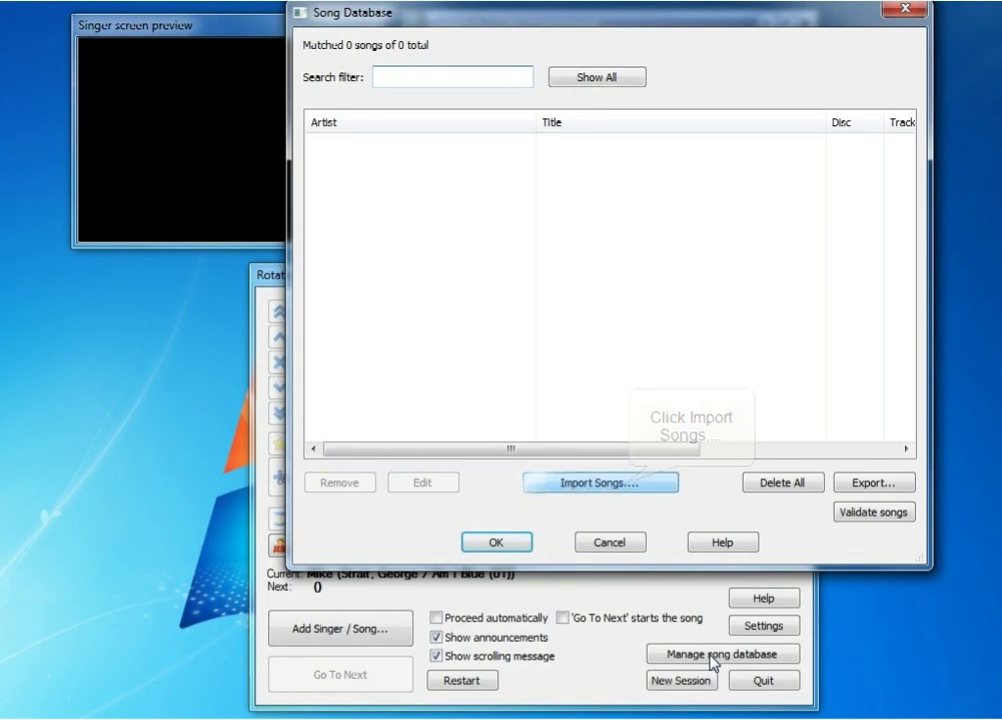
pyautogui.click(627, 484)
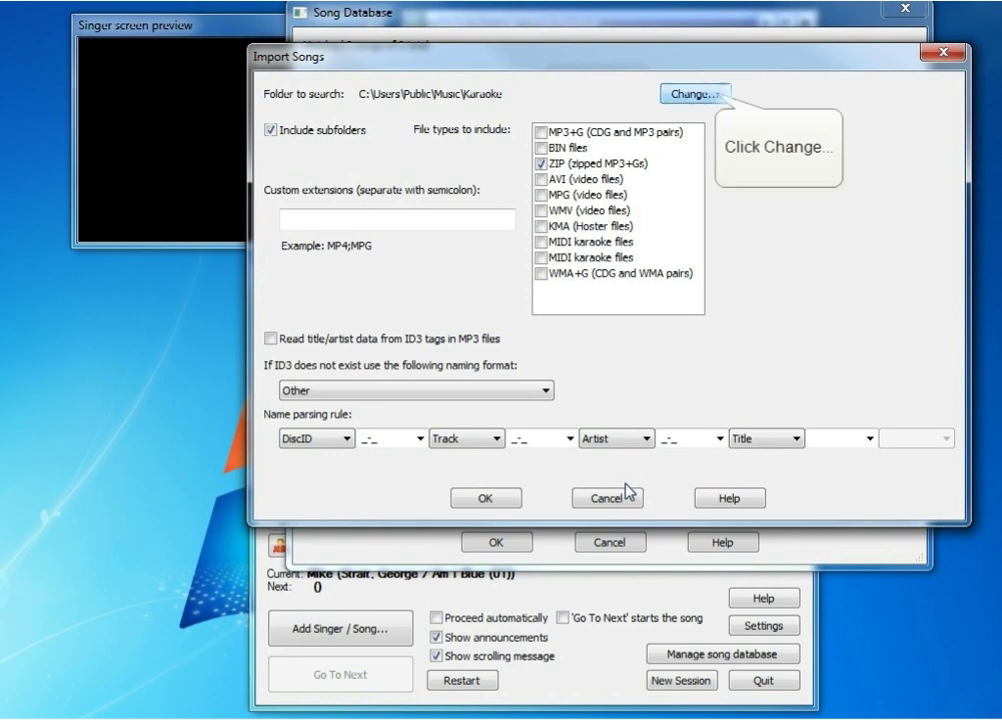
pyautogui.click(714, 95)
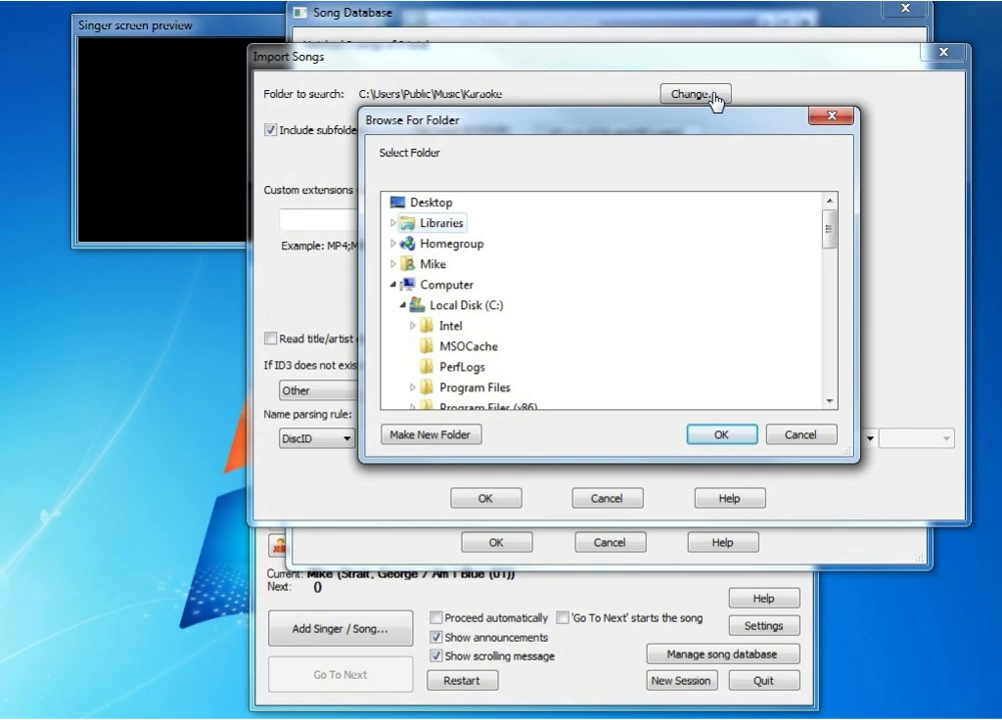
pyautogui.doubleClick(449, 226)
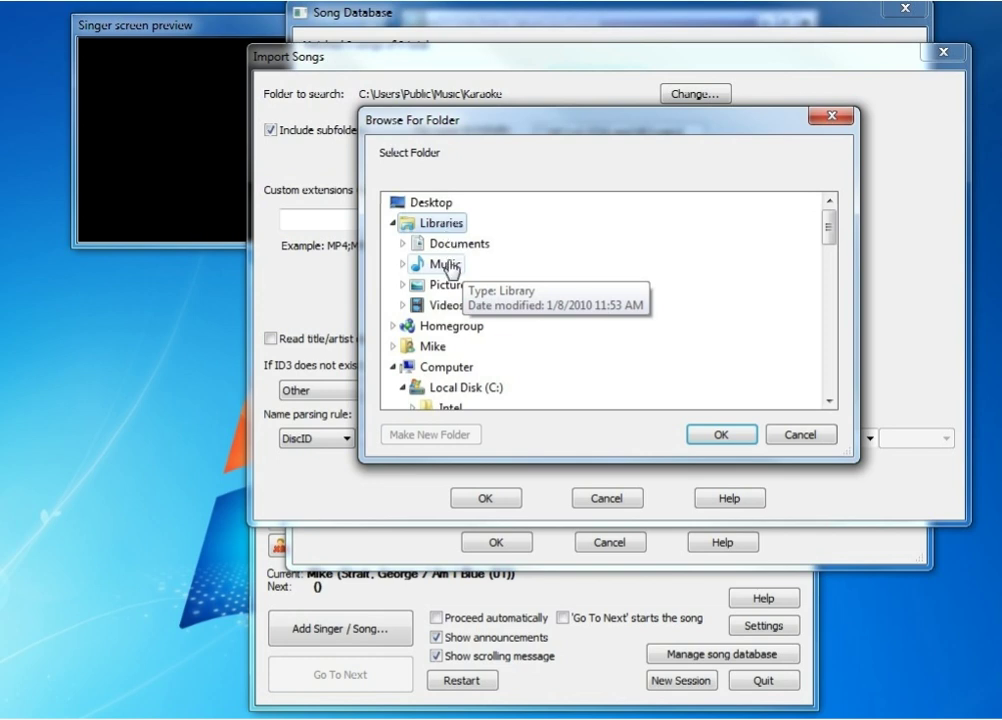
pyautogui.doubleClick(446, 266)
pyautogui.doubleClick(474, 305)
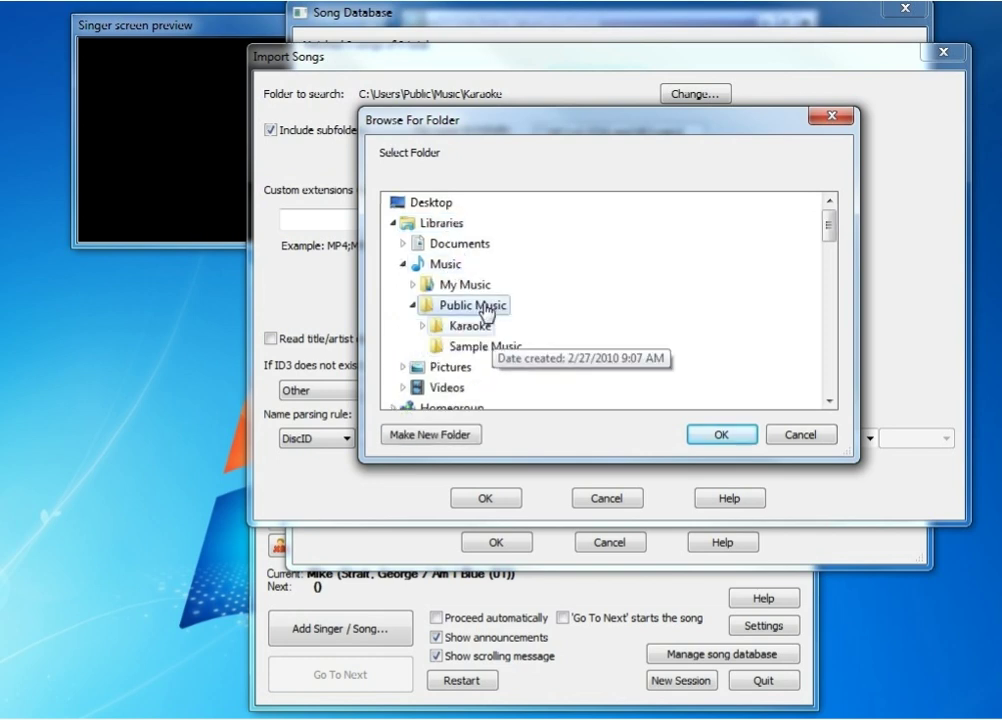
pyautogui.doubleClick(472, 327)
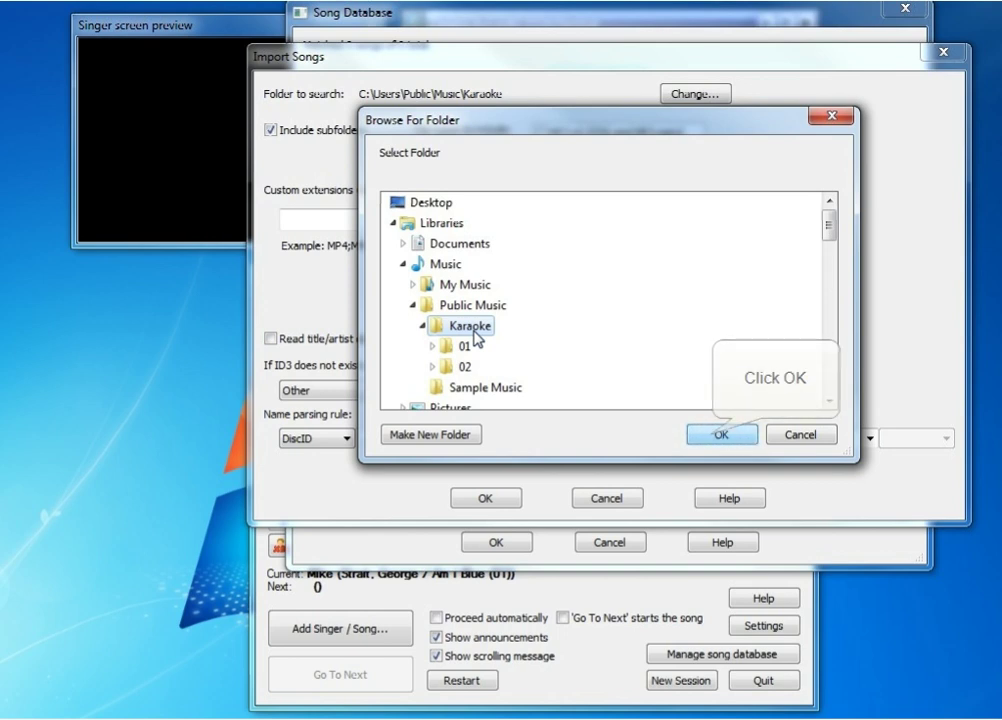
pyautogui.click(713, 437)
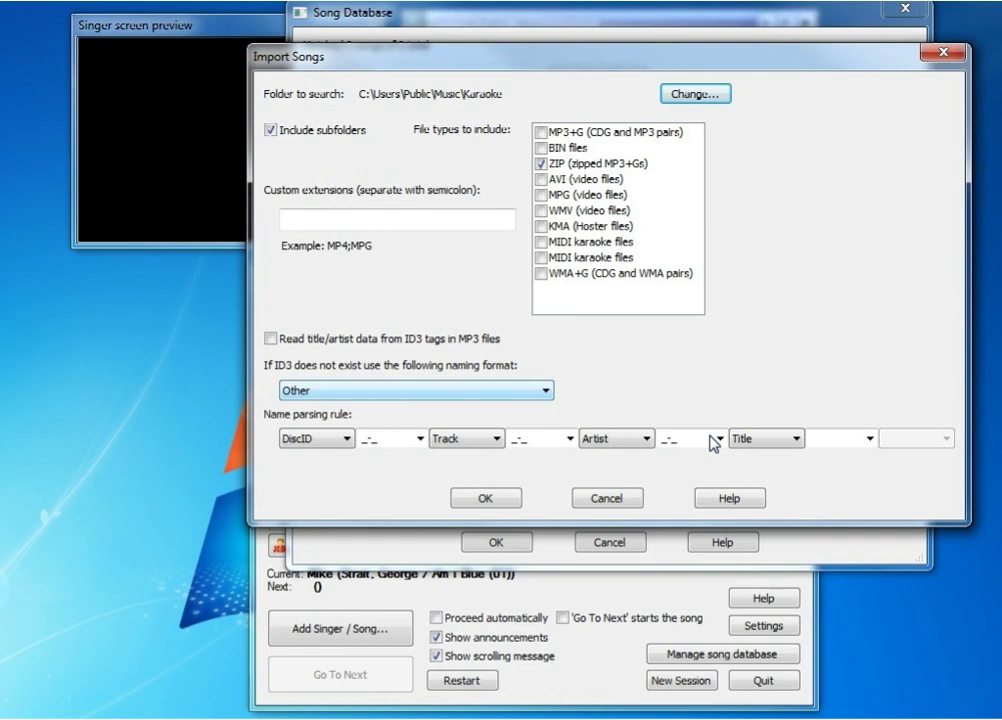
# Step: Choose the Other naming format and begin the name parsing rule with DiscID, the _-_ separator and Track
pyautogui.click(513, 396)
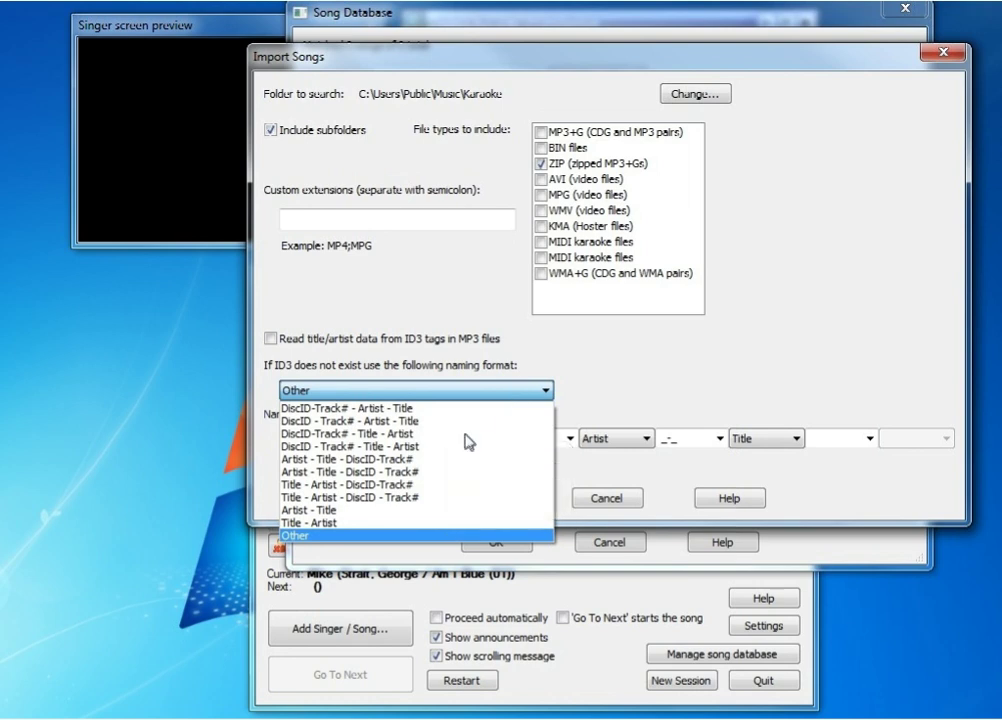
pyautogui.click(447, 537)
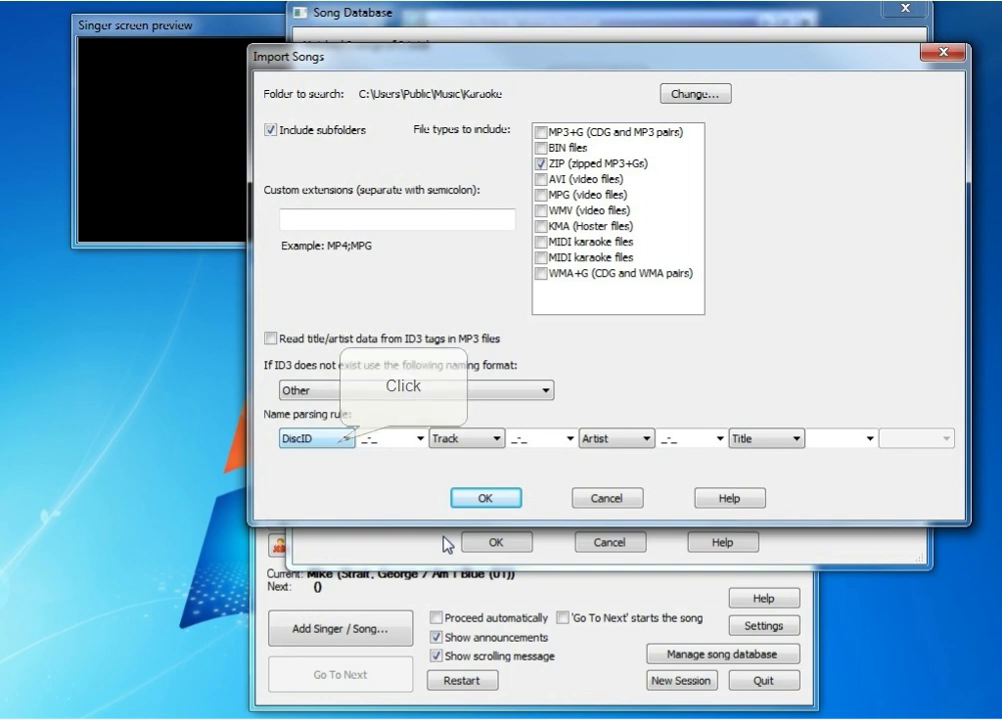
pyautogui.click(339, 444)
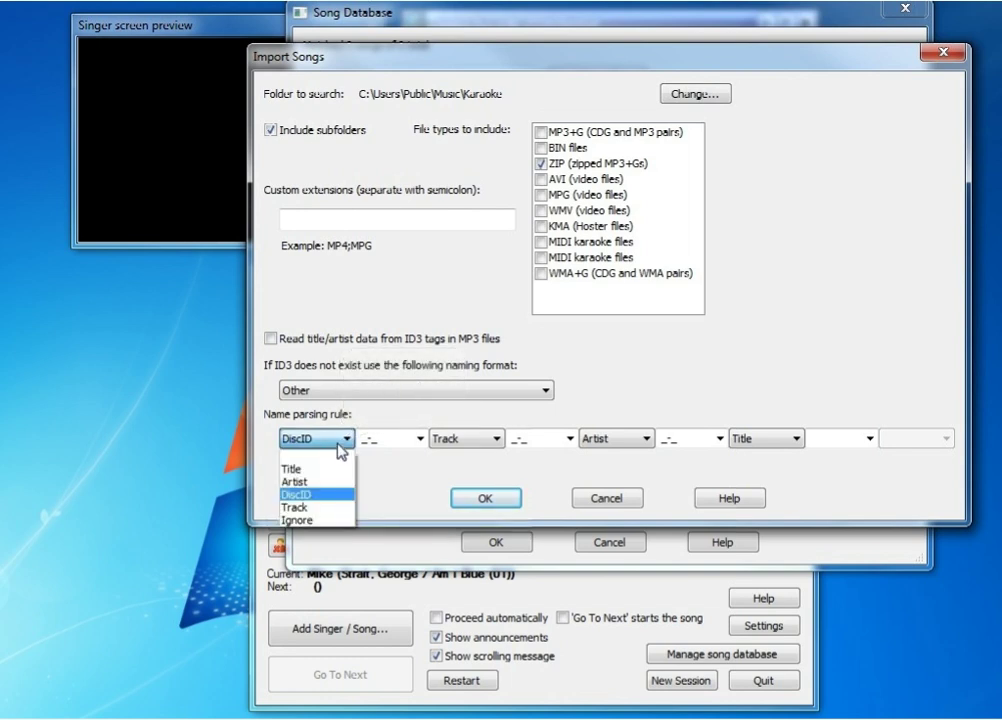
pyautogui.click(341, 447)
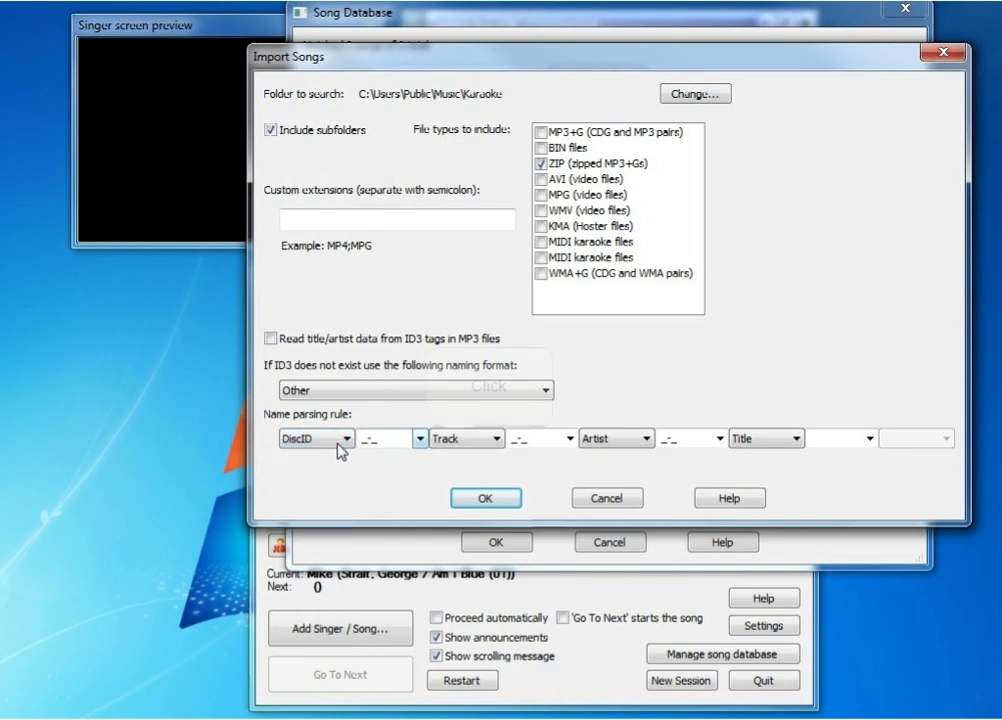
pyautogui.click(421, 440)
pyautogui.click(392, 481)
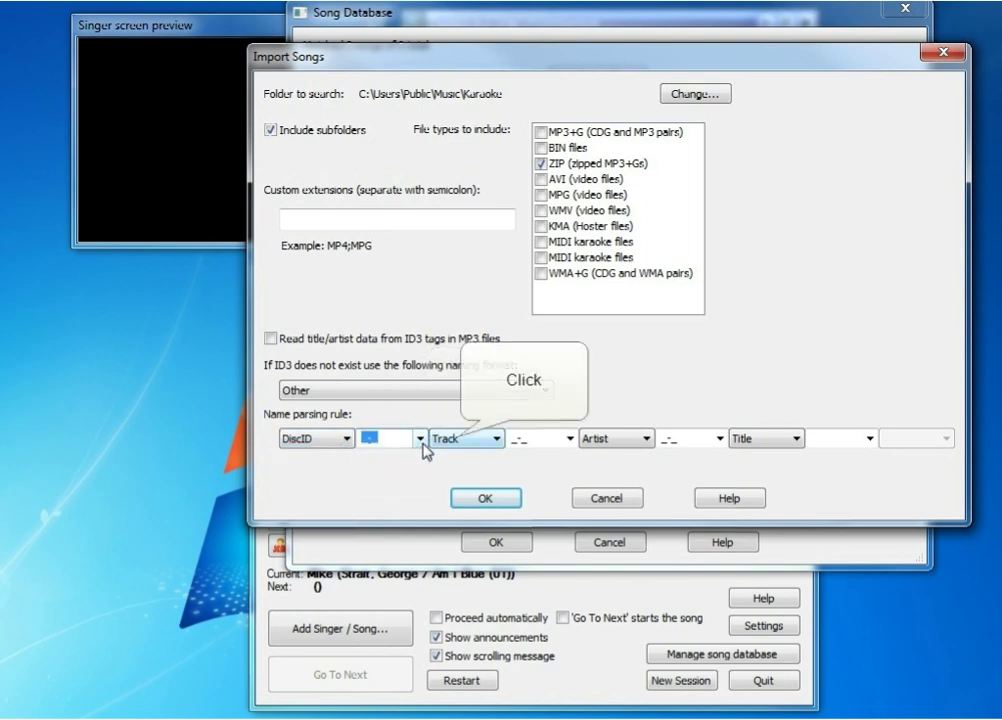
pyautogui.click(460, 440)
pyautogui.click(446, 507)
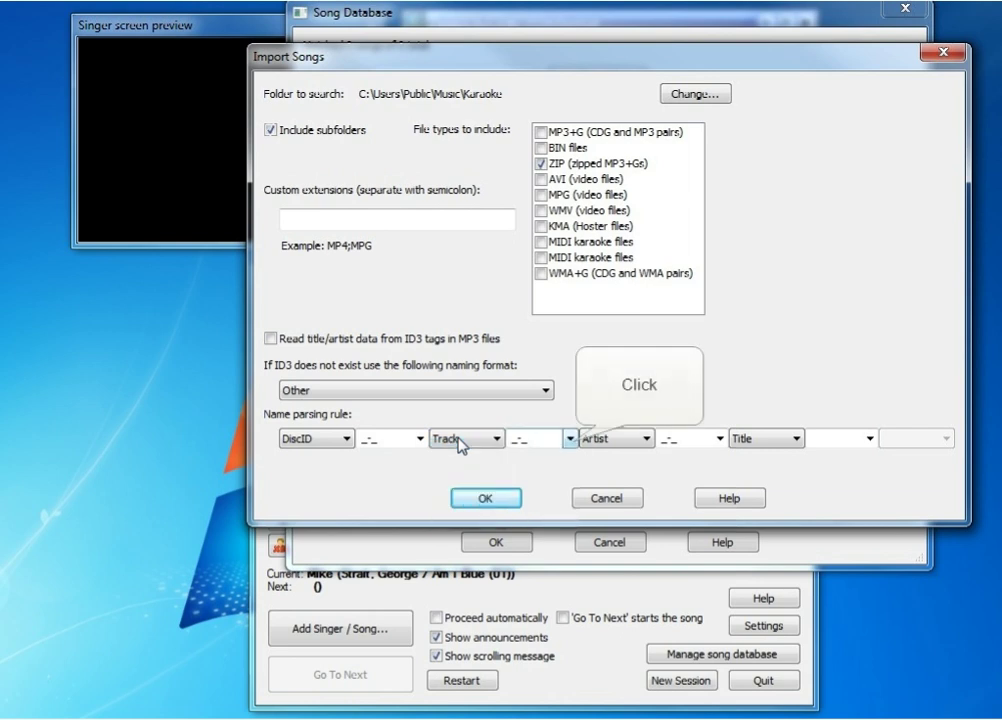
# Step: Complete the name parsing rule after Track with a _-_ separator, Artist, another _-_ separator and Title
pyautogui.click(570, 439)
pyautogui.click(573, 444)
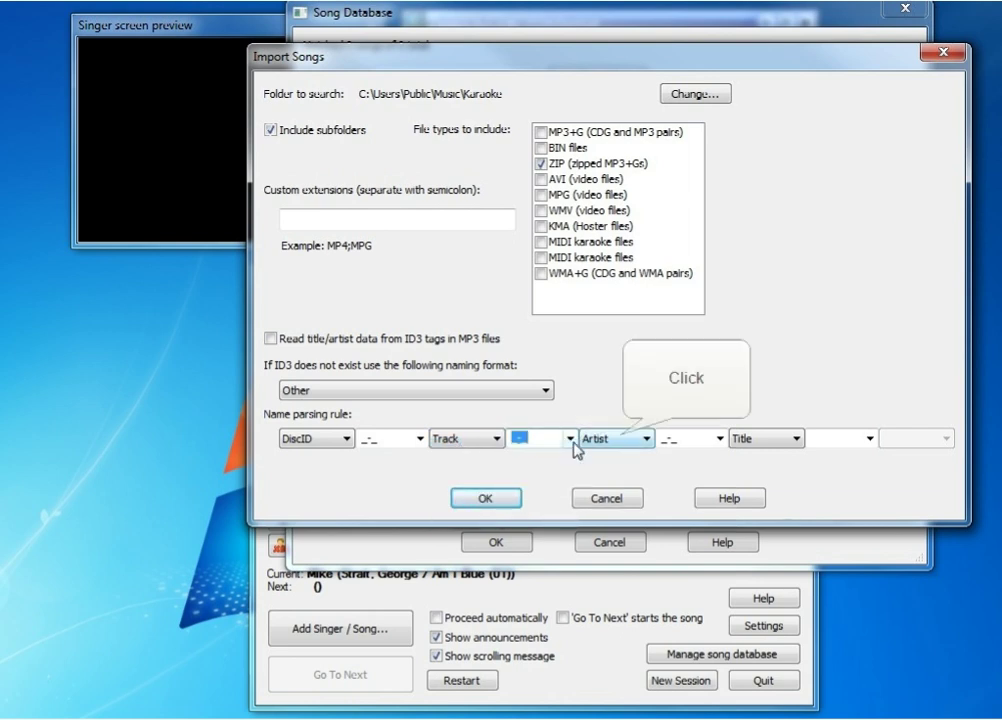
pyautogui.click(620, 437)
pyautogui.click(622, 443)
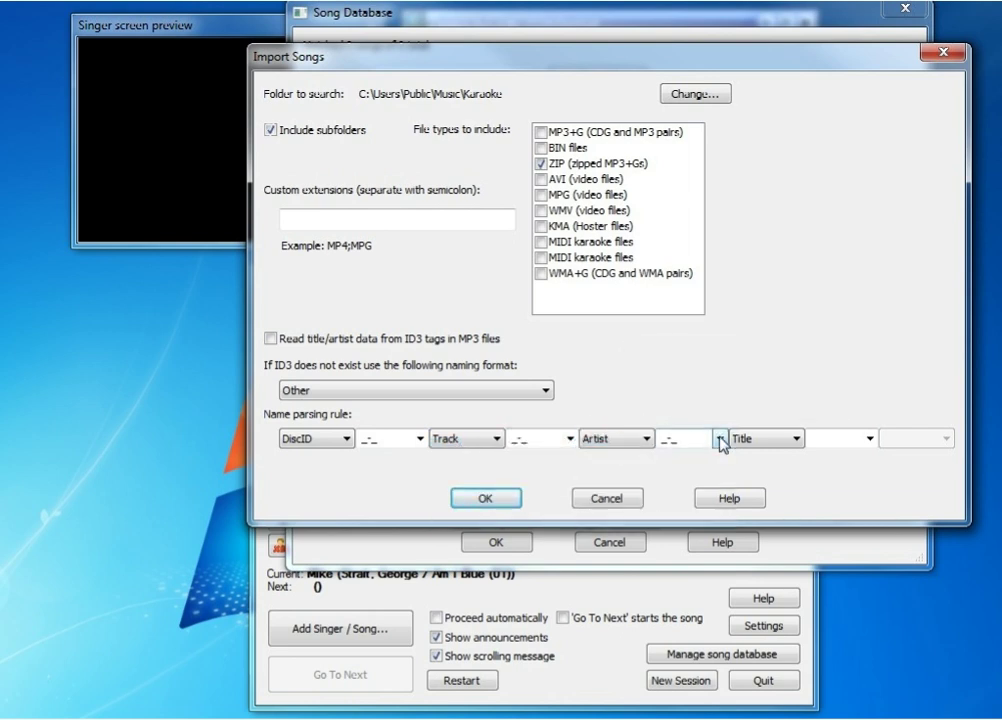
pyautogui.click(720, 443)
pyautogui.click(720, 442)
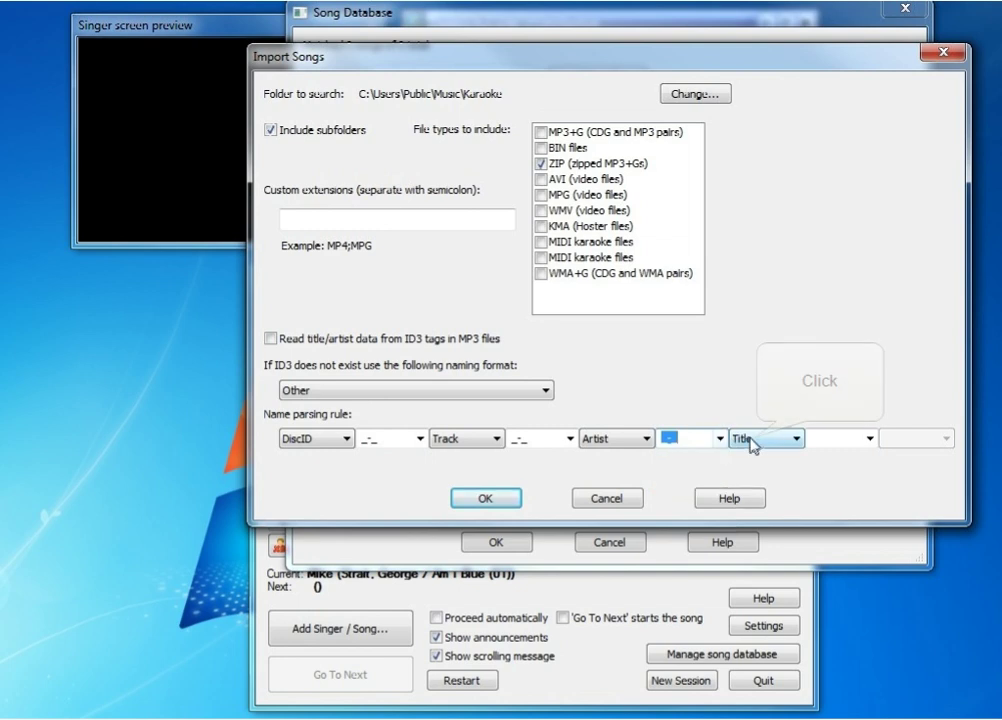
pyautogui.click(753, 442)
pyautogui.click(759, 448)
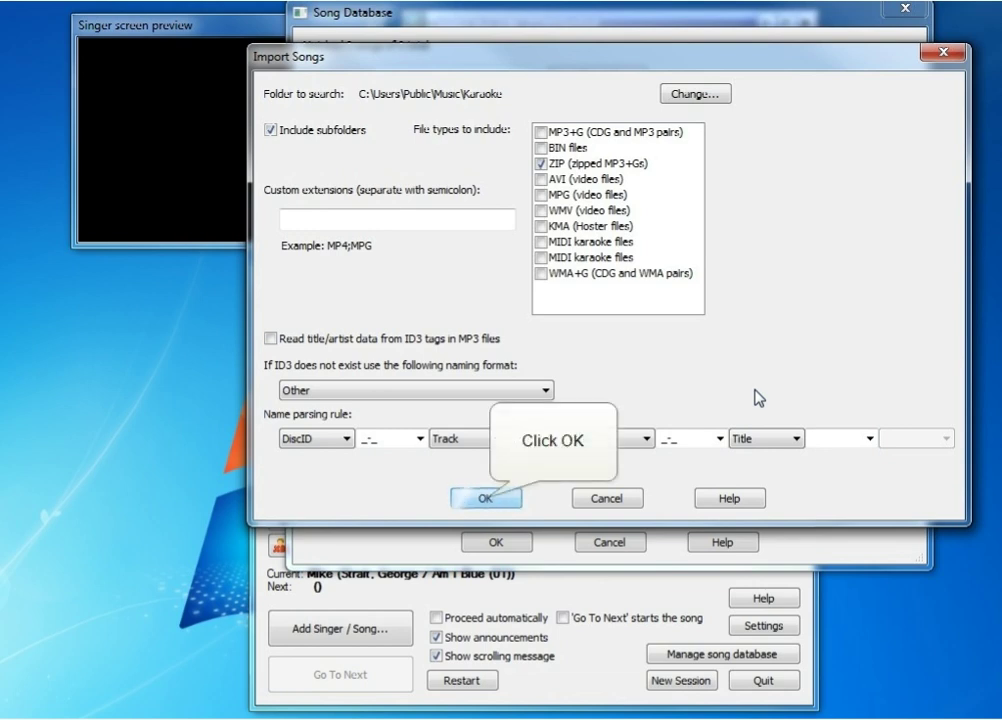
# Step: Run the song import, accept the import results and save the song database
pyautogui.click(487, 500)
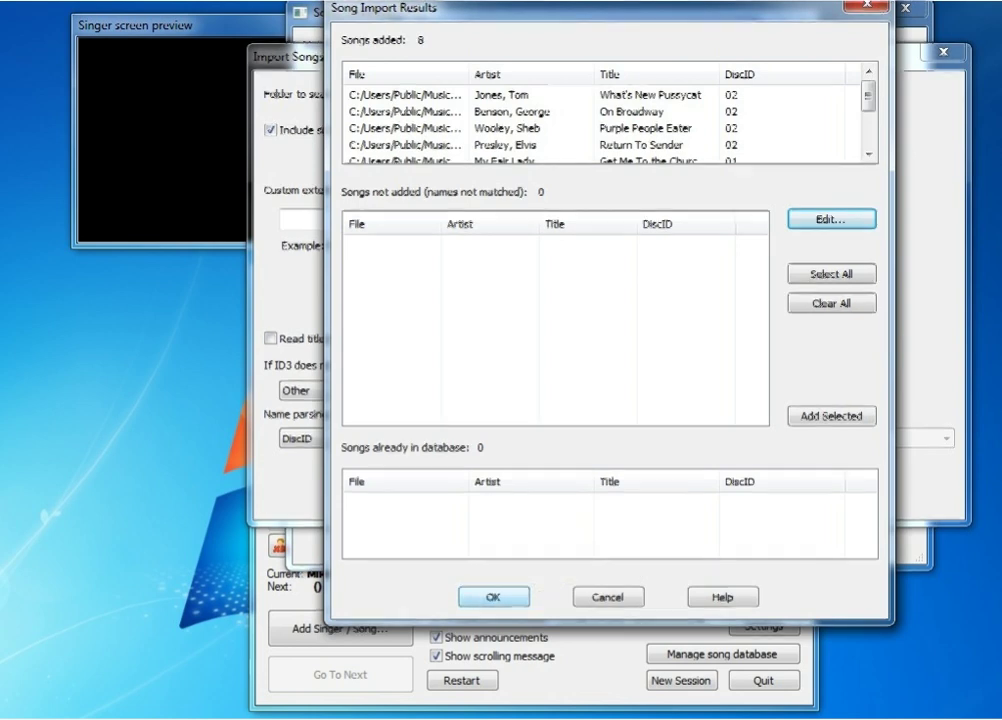
pyautogui.click(514, 600)
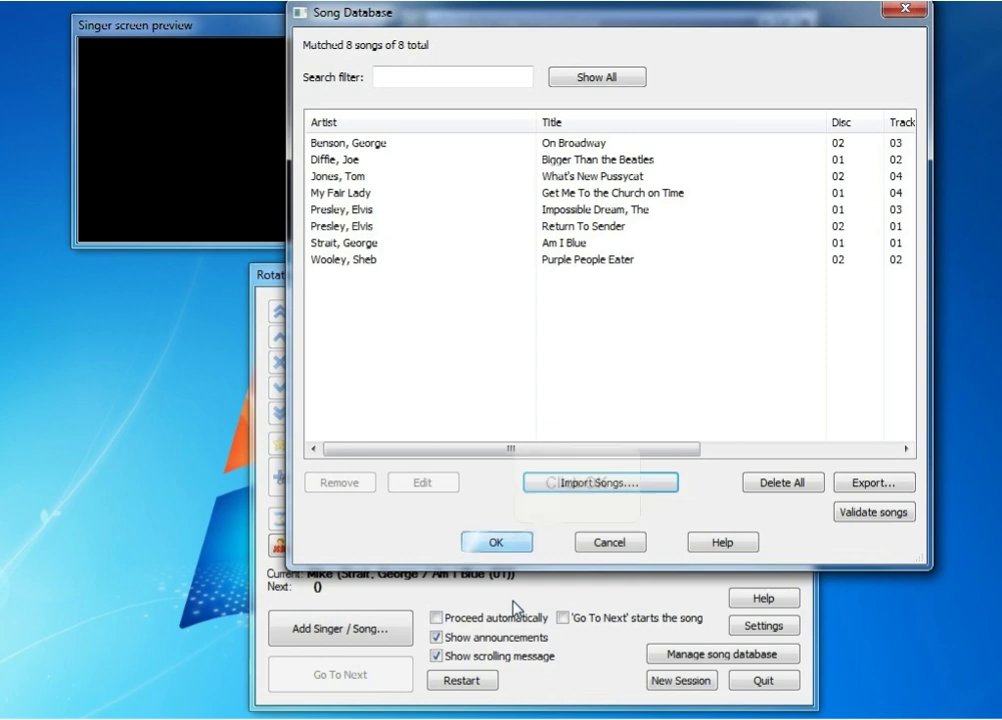
pyautogui.click(512, 546)
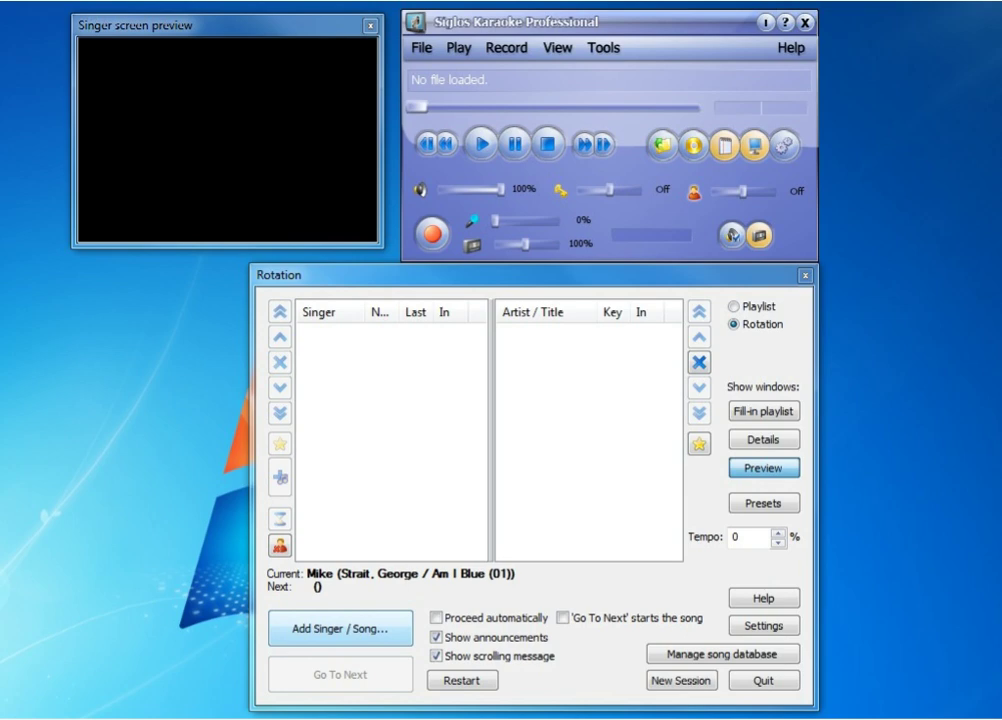
# Step: Add a singer by first name to the rotation with George Strait's Am I Blue, filtering the songs by artist "st"
pyautogui.click(377, 638)
pyautogui.write('Mike')
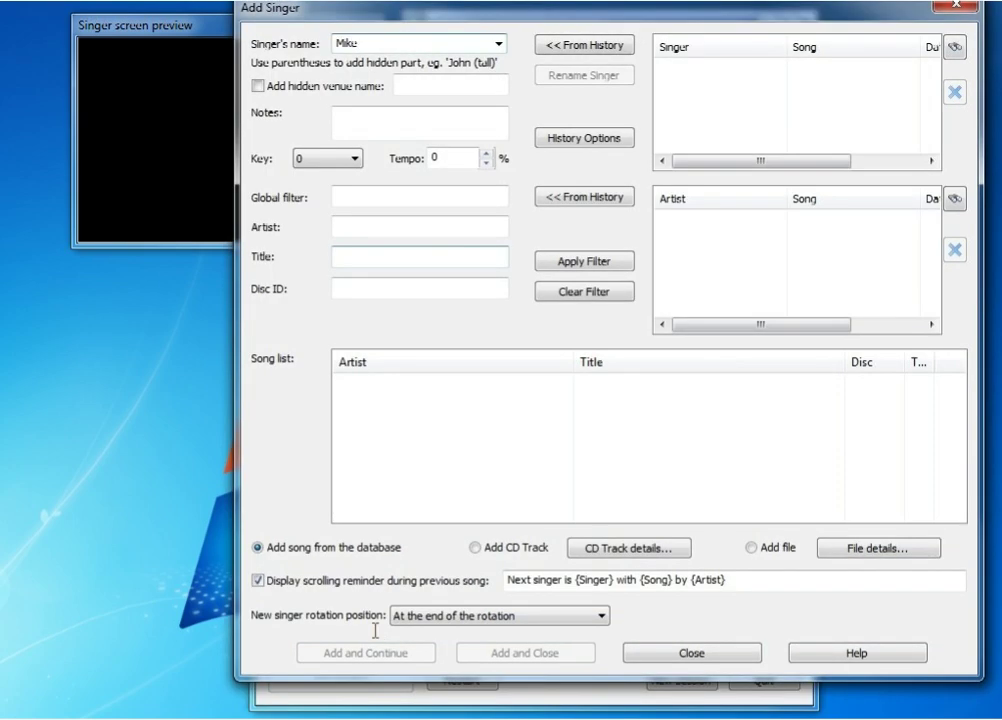
pyautogui.click(387, 256)
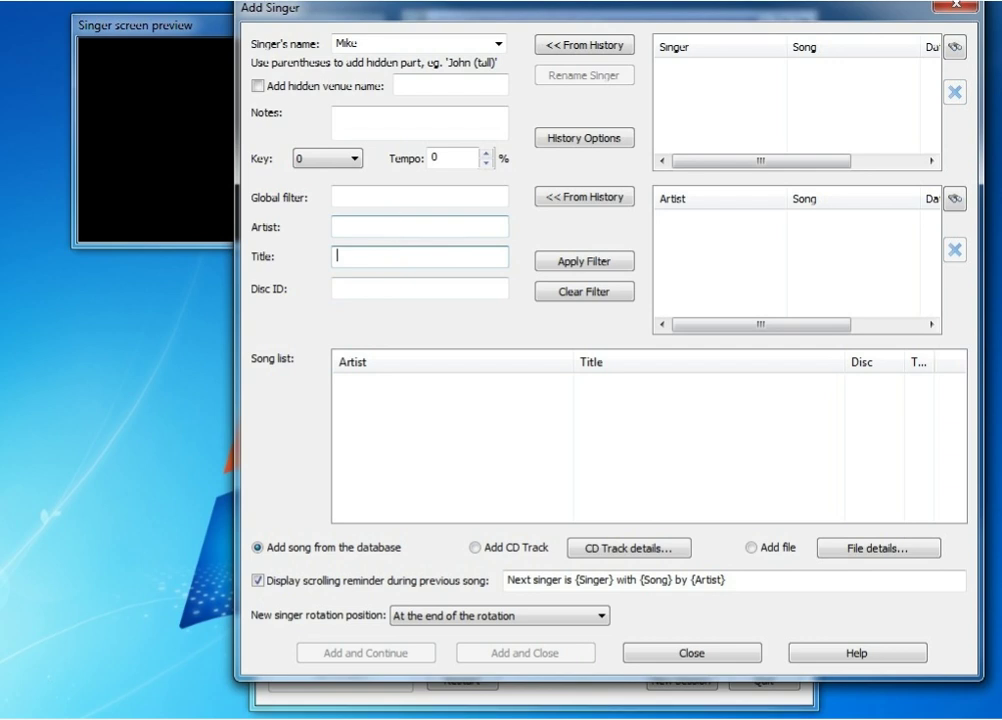
pyautogui.write('t')
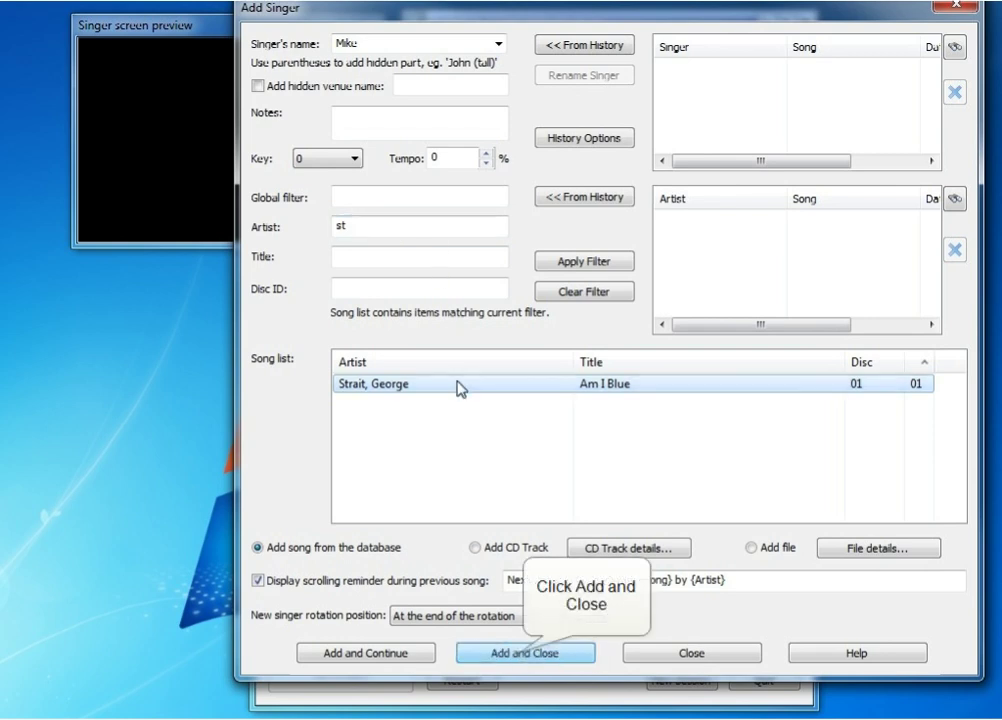
pyautogui.click(521, 652)
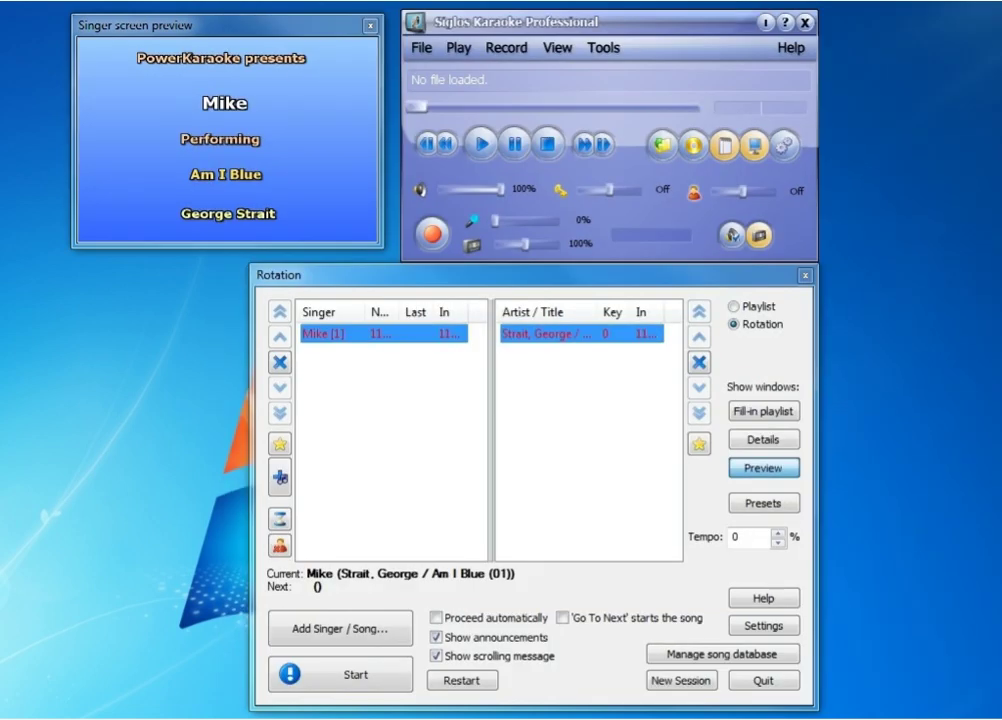